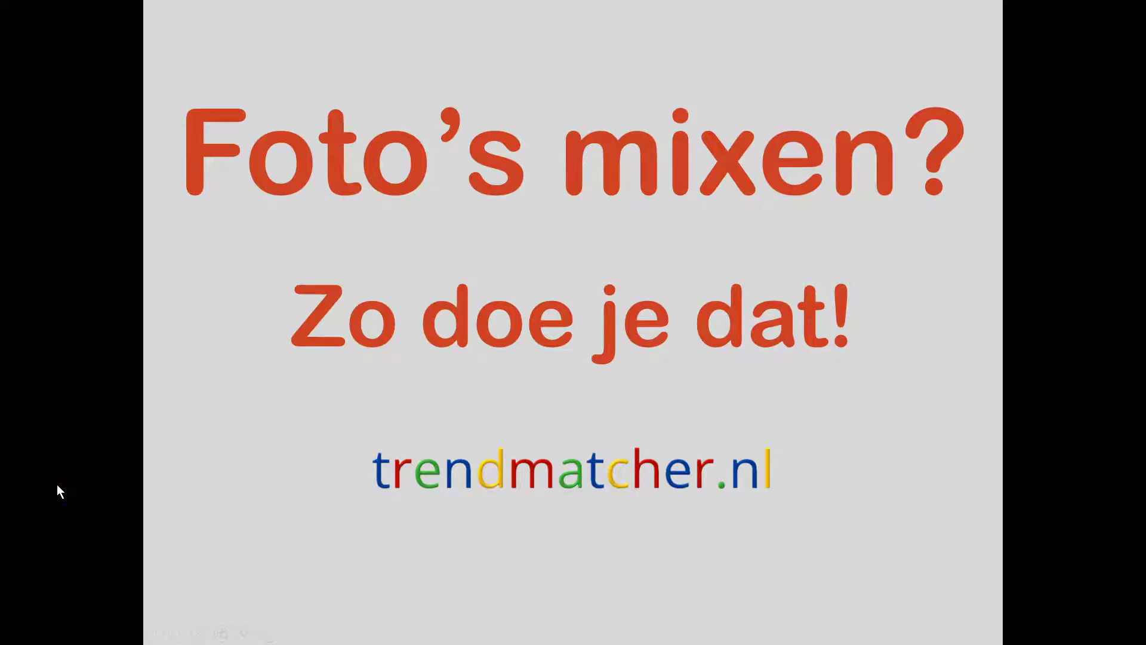
- Advance past the man's portrait and cheering-crowd slides to the #Photoshopmix tweet slide
{"action": "left_click", "coordinate": [523, 365]}
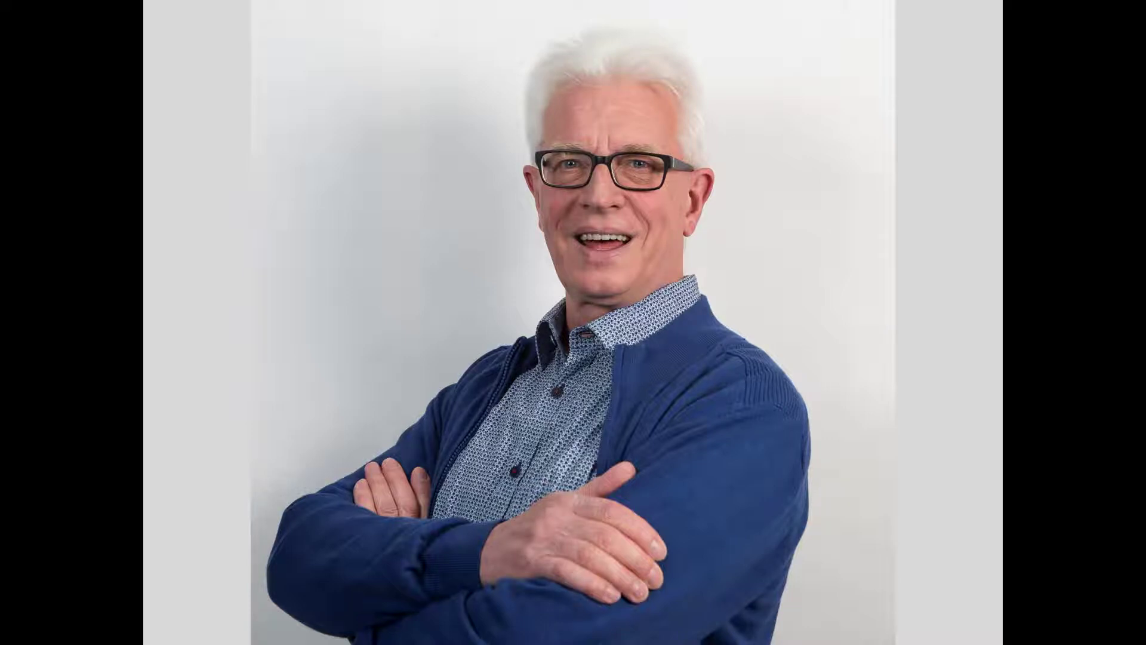
{"action": "left_click", "coordinate": [768, 286]}
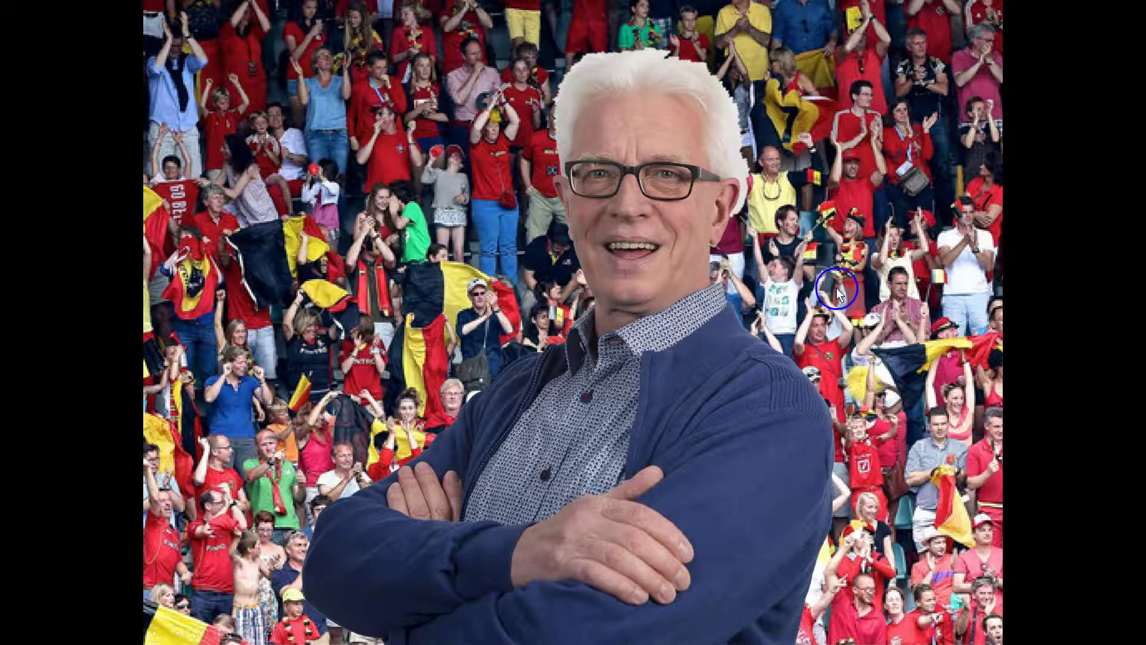
{"action": "left_click", "coordinate": [837, 288]}
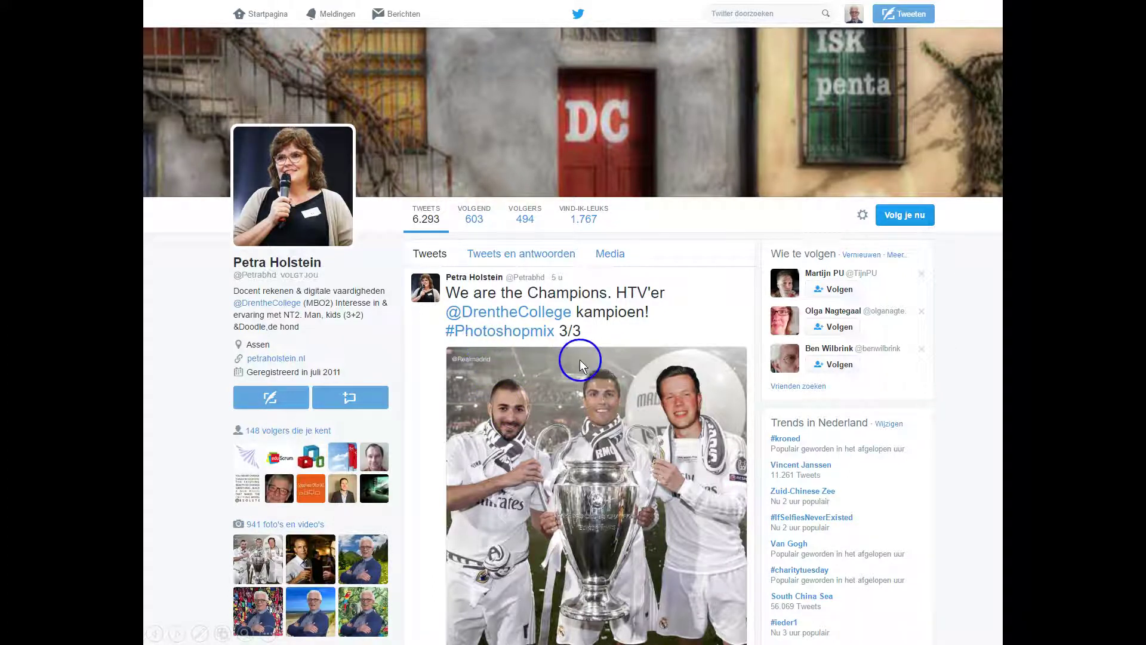
- Advance through the pub photo, Photoshop Mix and App Store slides to the Google Play page
{"action": "key", "text": "Right"}
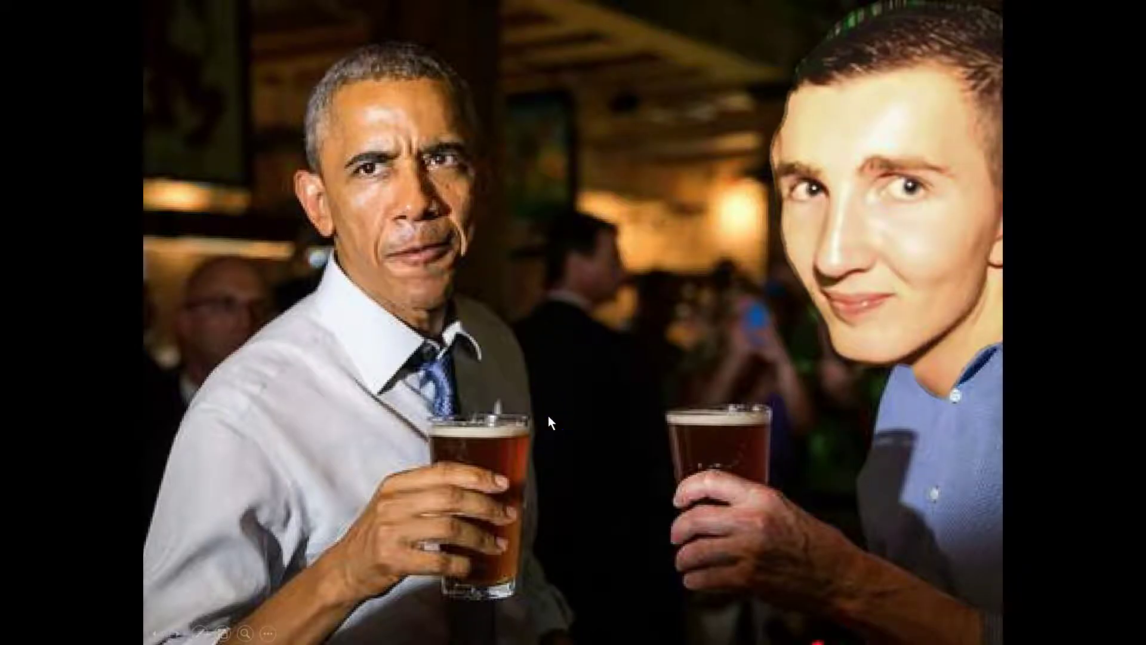
{"action": "left_click", "coordinate": [548, 416]}
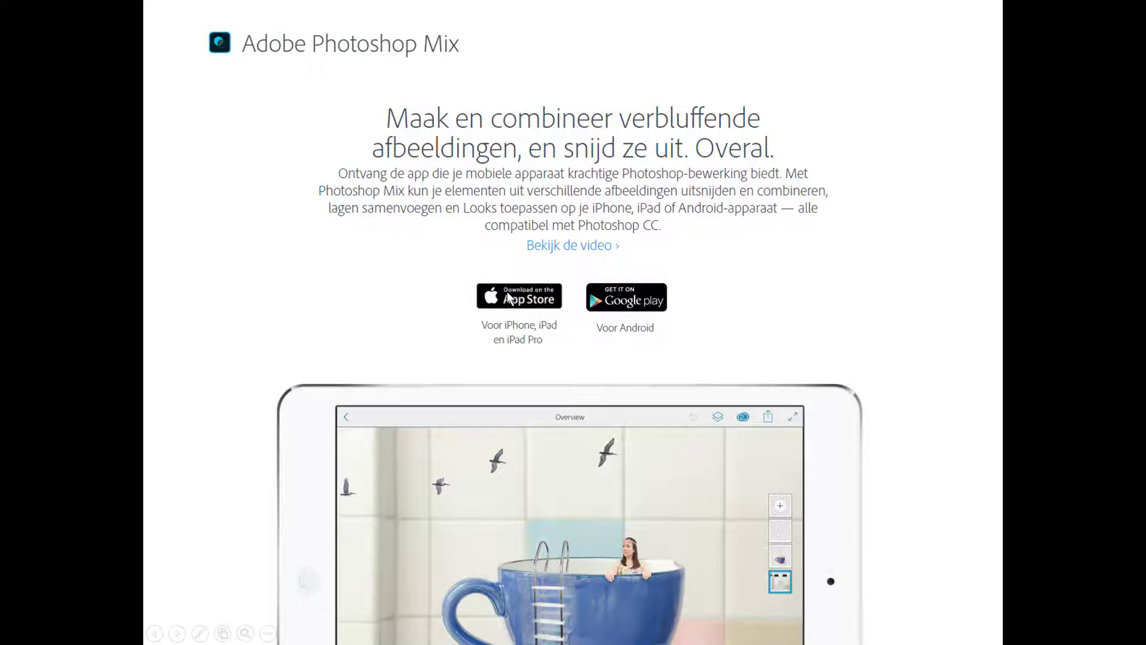
{"action": "left_click", "coordinate": [621, 295]}
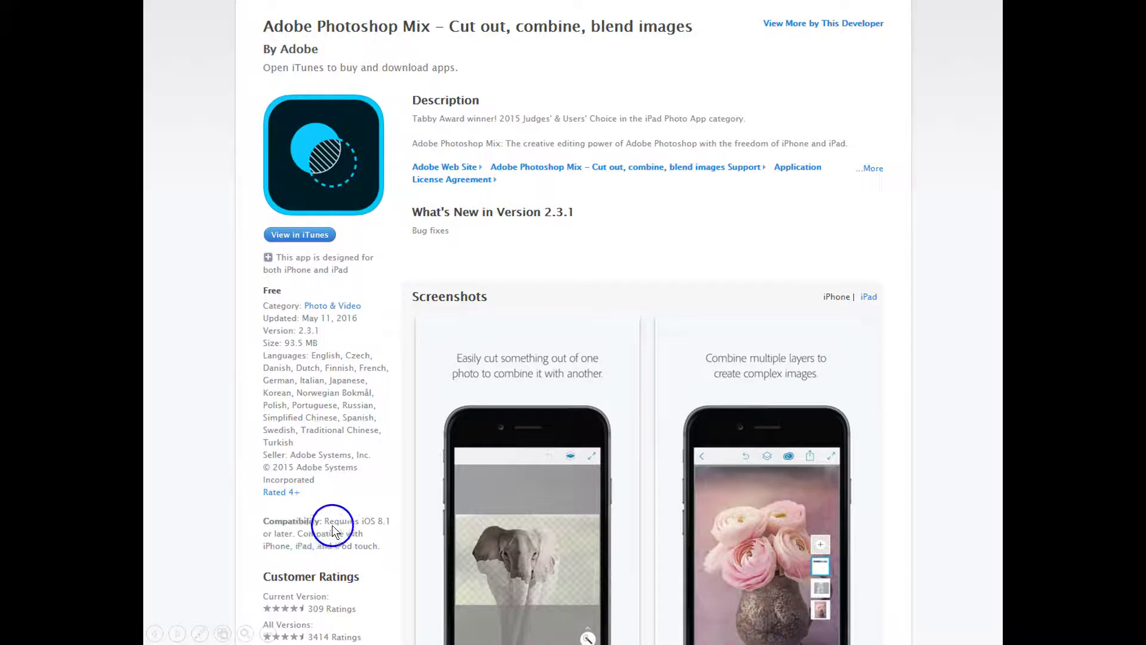
{"action": "left_click", "coordinate": [565, 254]}
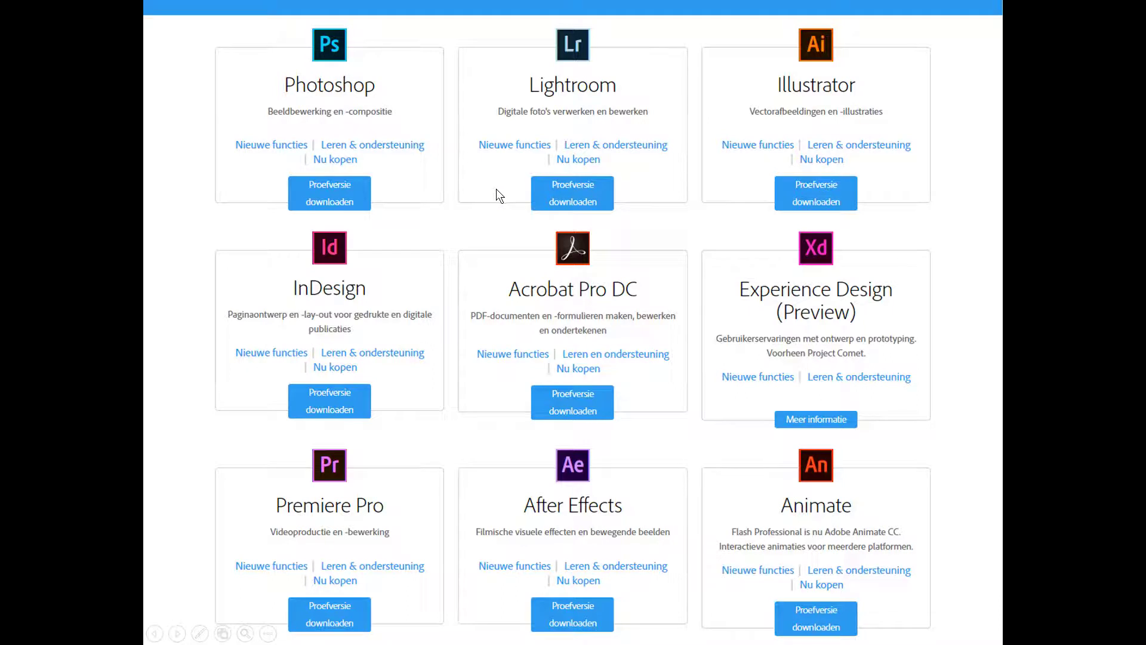
- Advance through the 'Het kan ook met PowerPoint' and mountain landscape slides to the portrait
{"action": "left_click", "coordinate": [496, 189]}
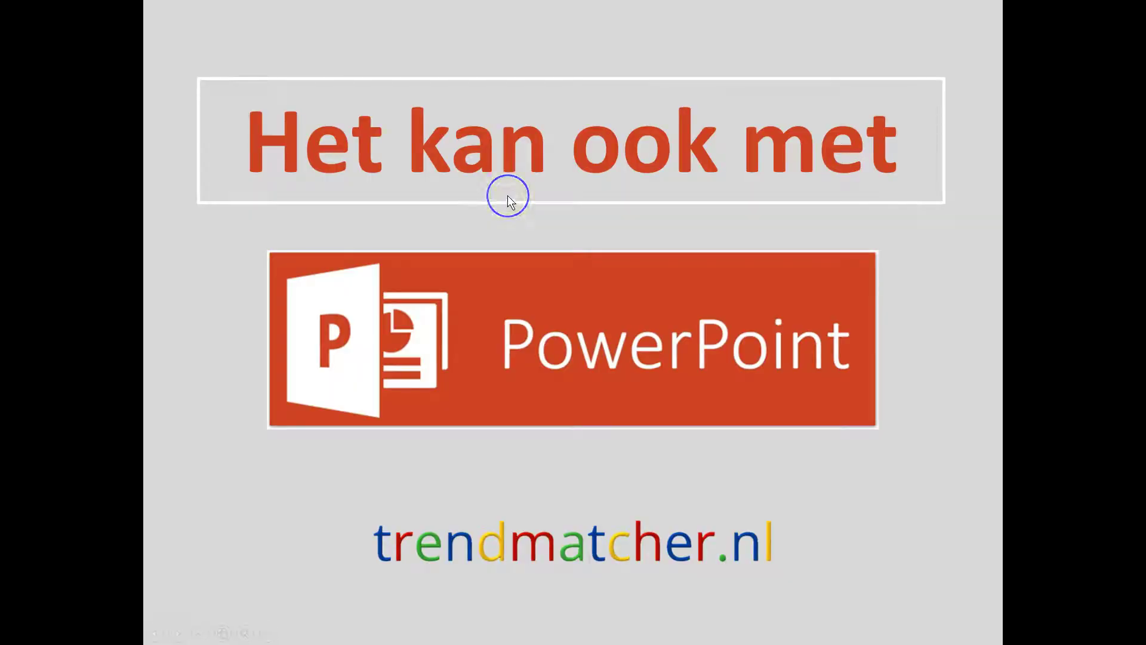
{"action": "left_click", "coordinate": [507, 196]}
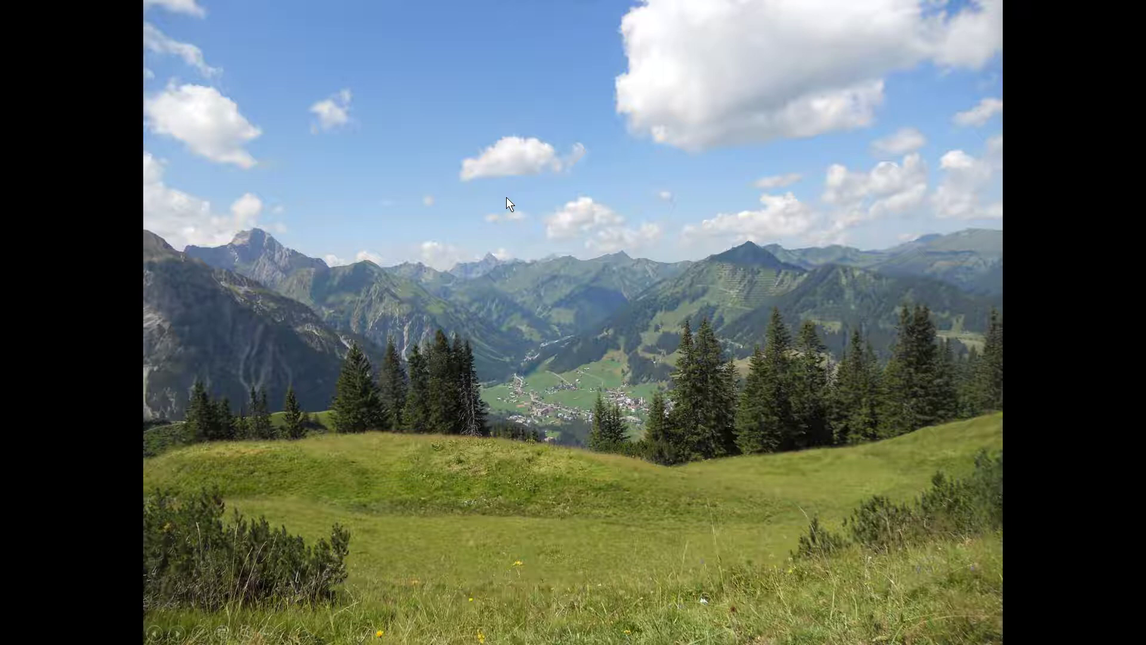
{"action": "left_click", "coordinate": [506, 197]}
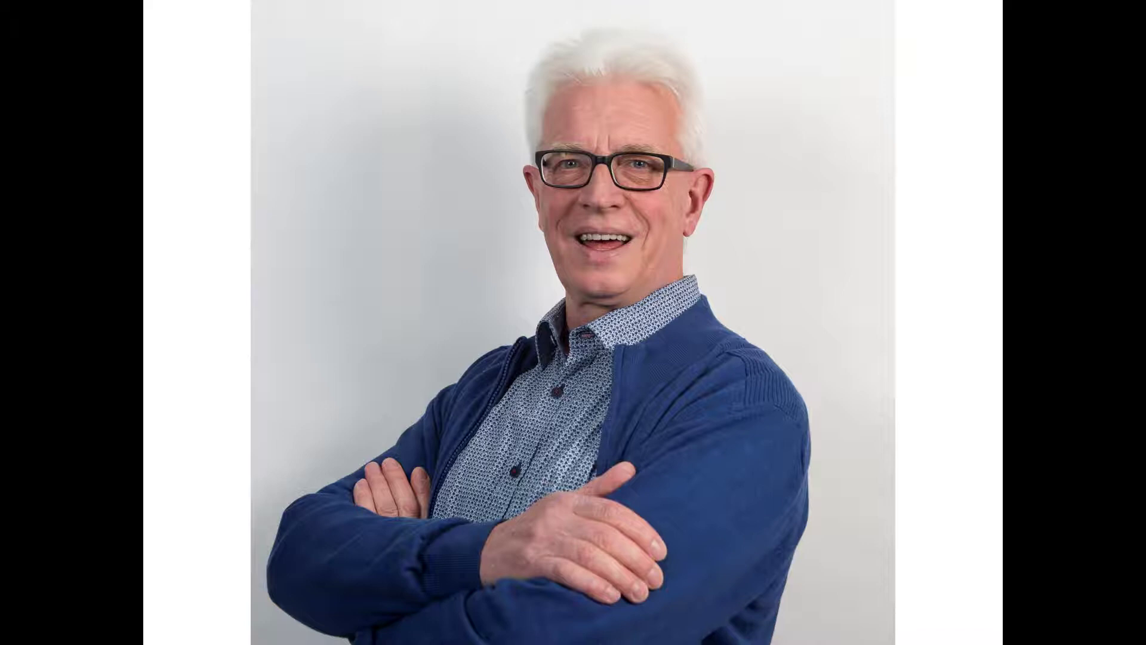
- Exit the slideshow and start Achtergrond verwijderen on slide 12's portrait from the Opmaak tab
{"action": "key", "text": "Escape"}
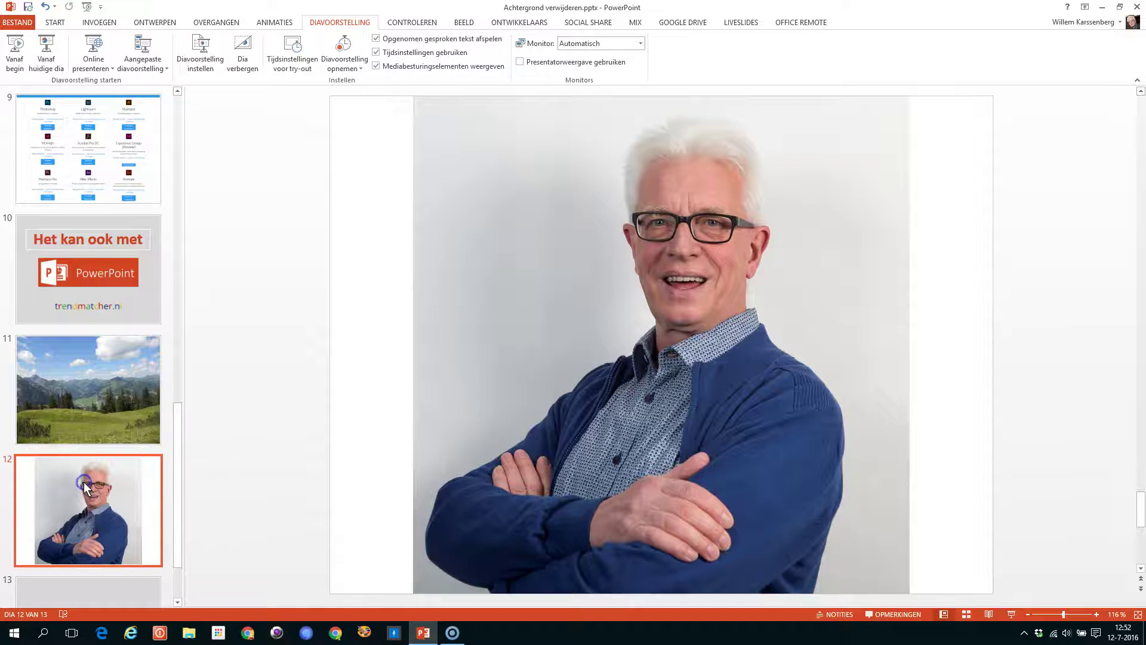
{"action": "left_click", "coordinate": [606, 389]}
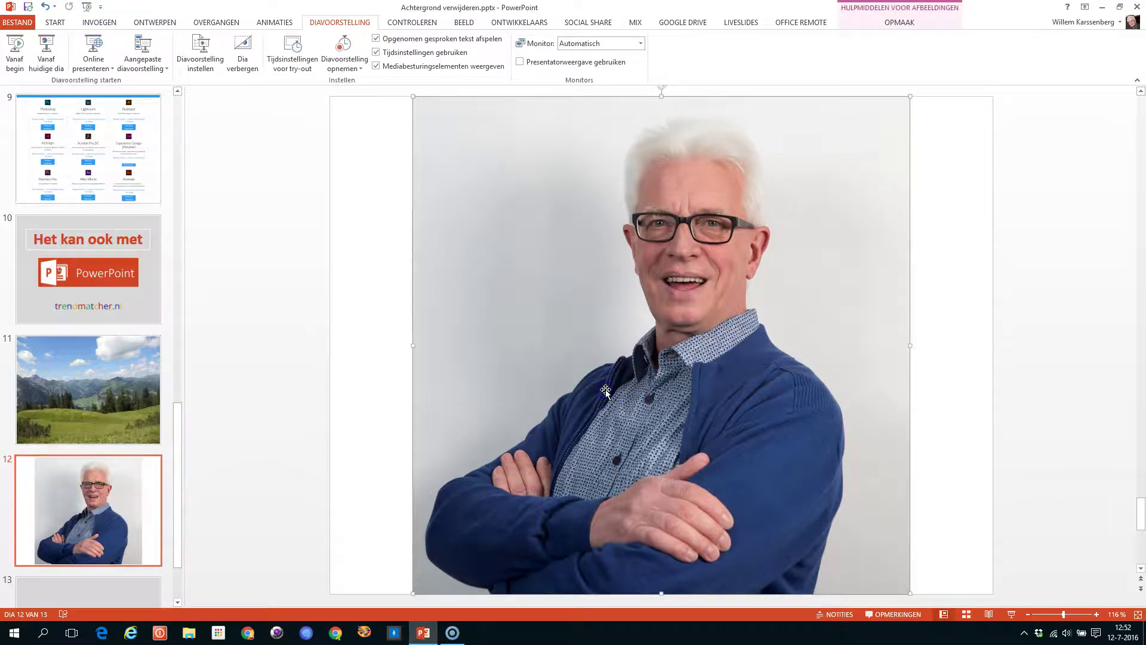
{"action": "left_click", "coordinate": [902, 22]}
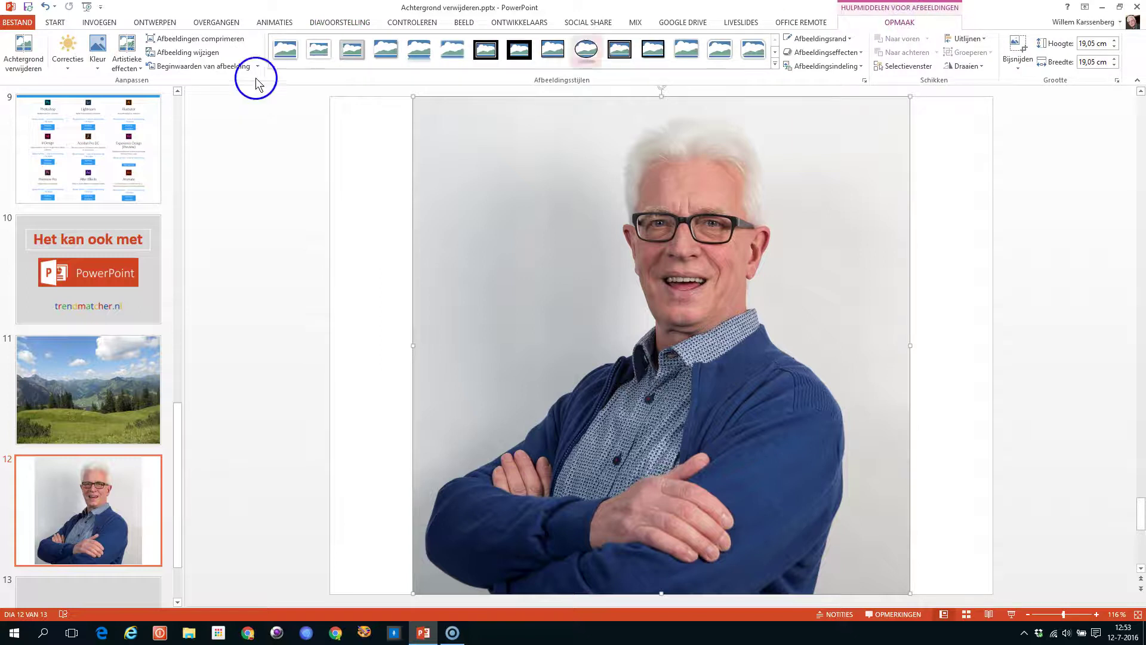
{"action": "left_click", "coordinate": [18, 57]}
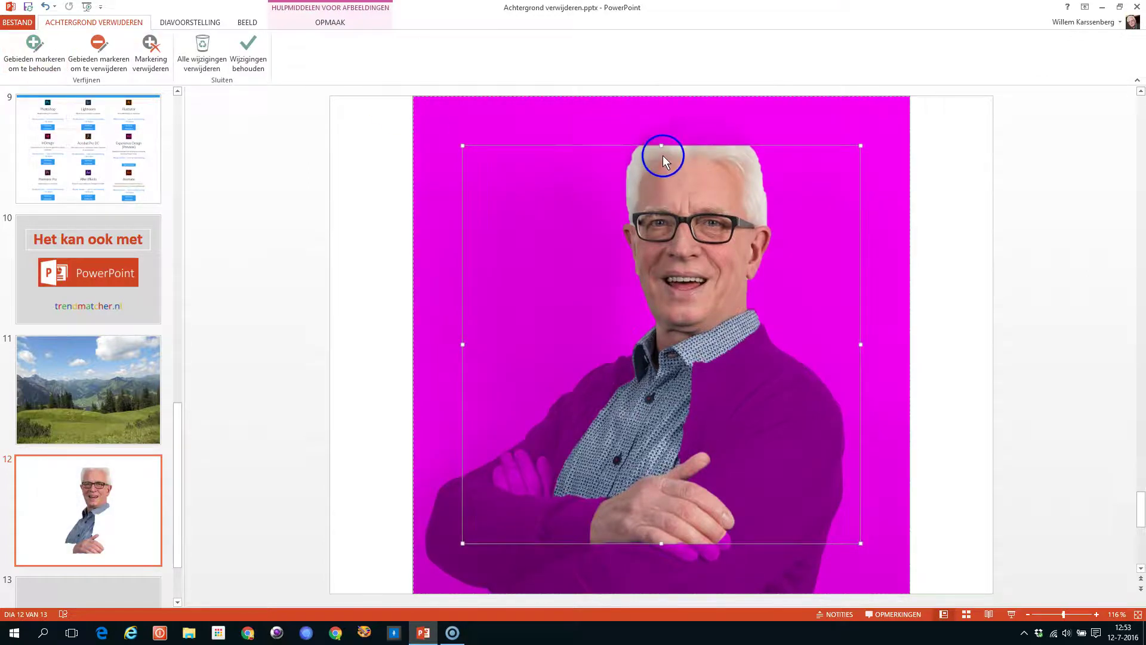
- Stretch the removal marquee's top, bottom and left edges out to the picture's borders
{"action": "left_click_drag", "start_coordinate": [662, 145], "coordinate": [663, 94]}
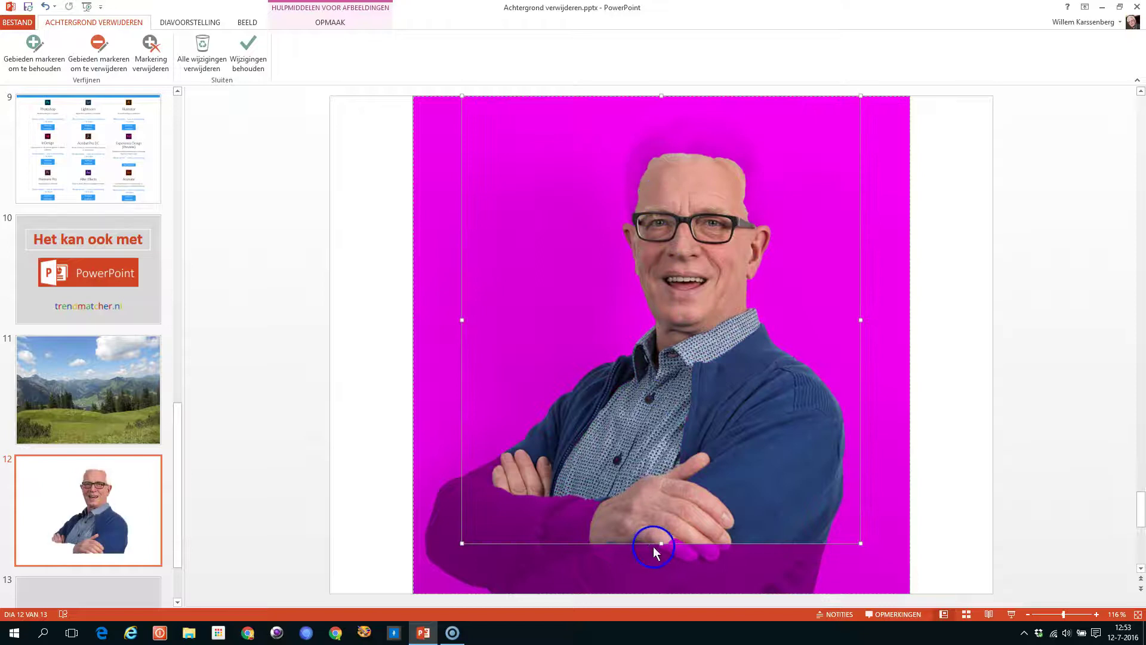
{"action": "left_click_drag", "start_coordinate": [655, 546], "coordinate": [657, 595]}
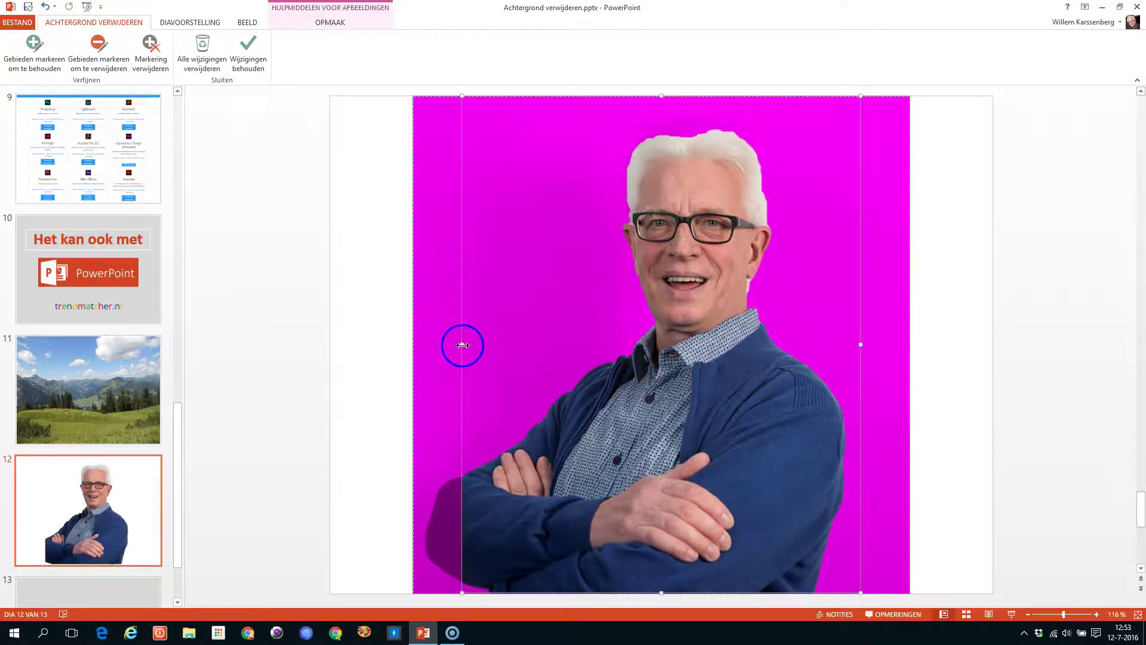
{"action": "left_click_drag", "start_coordinate": [462, 345], "coordinate": [406, 346]}
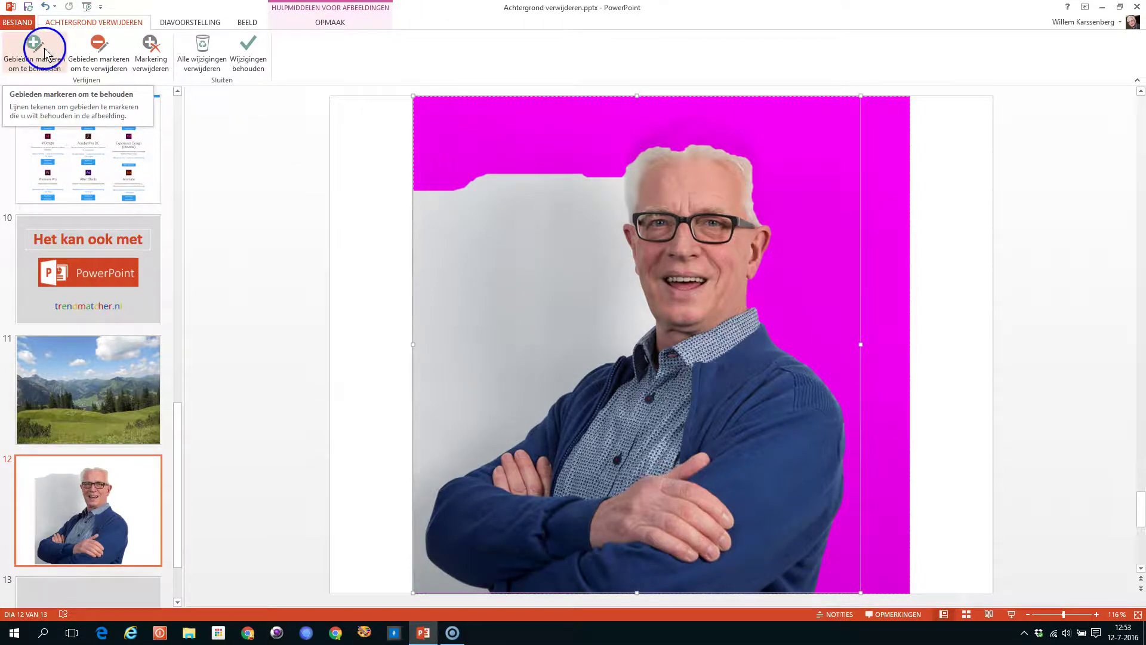
- Mark the leftover grey wall beside and below the head for removal
{"action": "left_click", "coordinate": [99, 57]}
{"action": "left_click", "coordinate": [527, 196]}
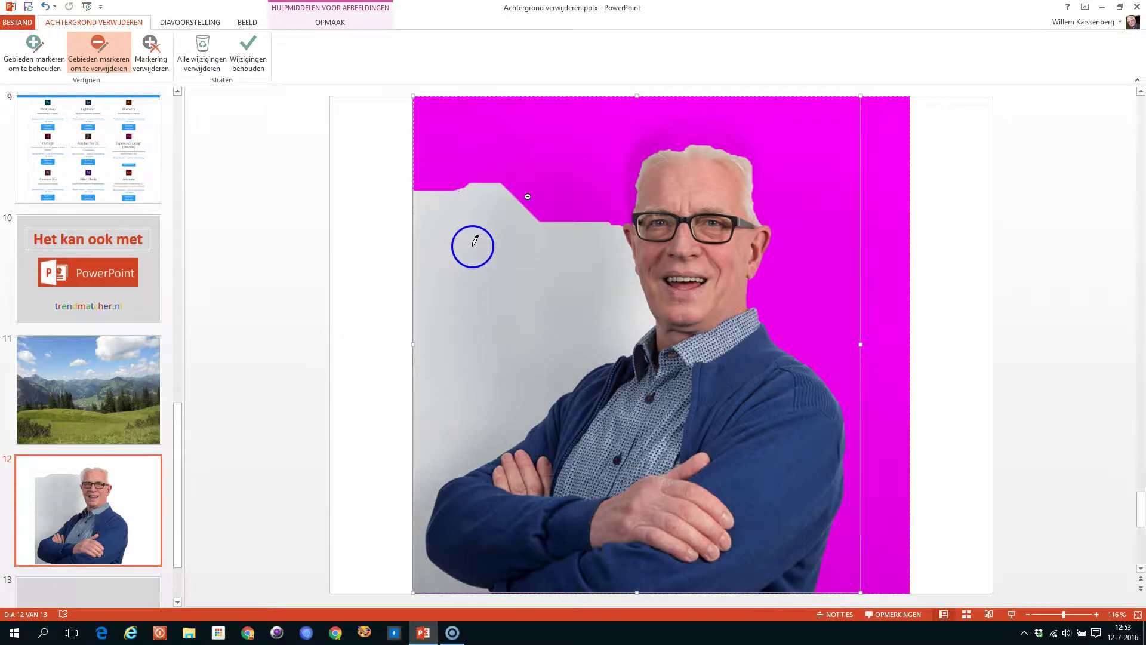
{"action": "left_click", "coordinate": [470, 218]}
{"action": "left_click", "coordinate": [426, 284]}
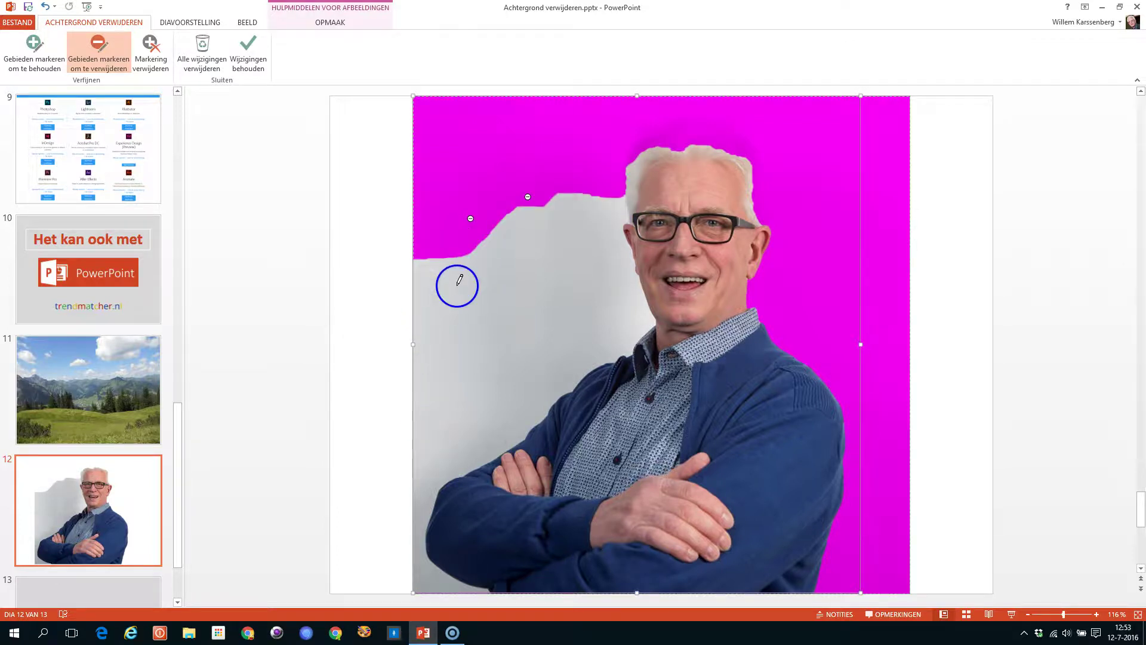
- Mark the top of the man's hair to keep, then apply Wijzigingen behouden
{"action": "left_click", "coordinate": [45, 56]}
{"action": "left_click", "coordinate": [680, 144]}
{"action": "left_click", "coordinate": [663, 142]}
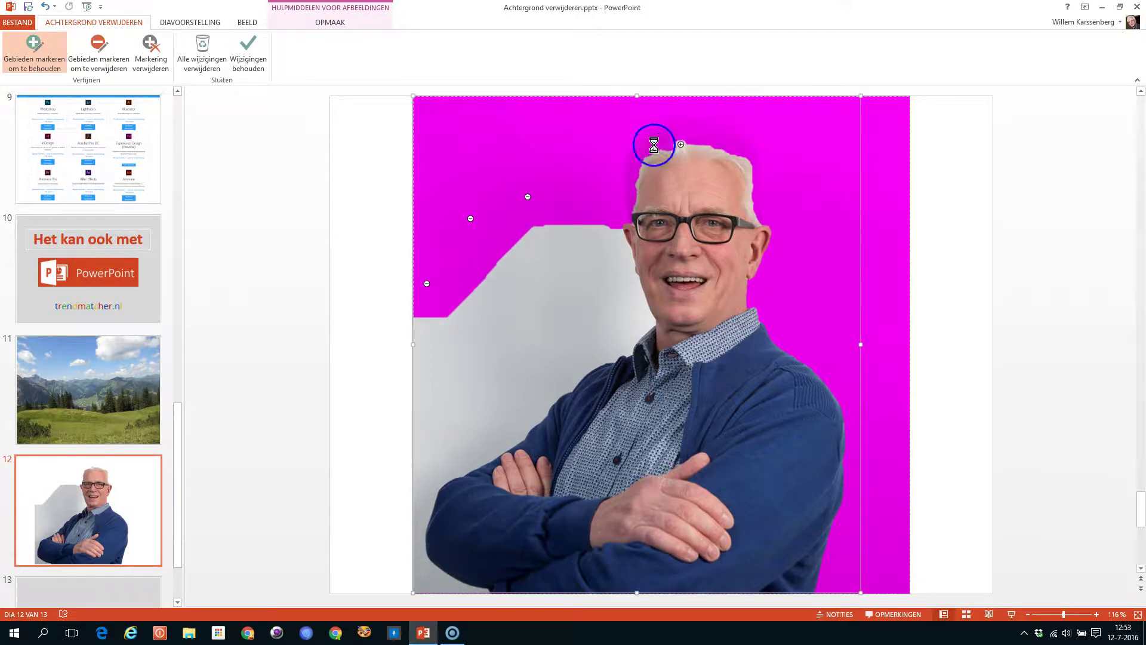
{"action": "left_click", "coordinate": [700, 138]}
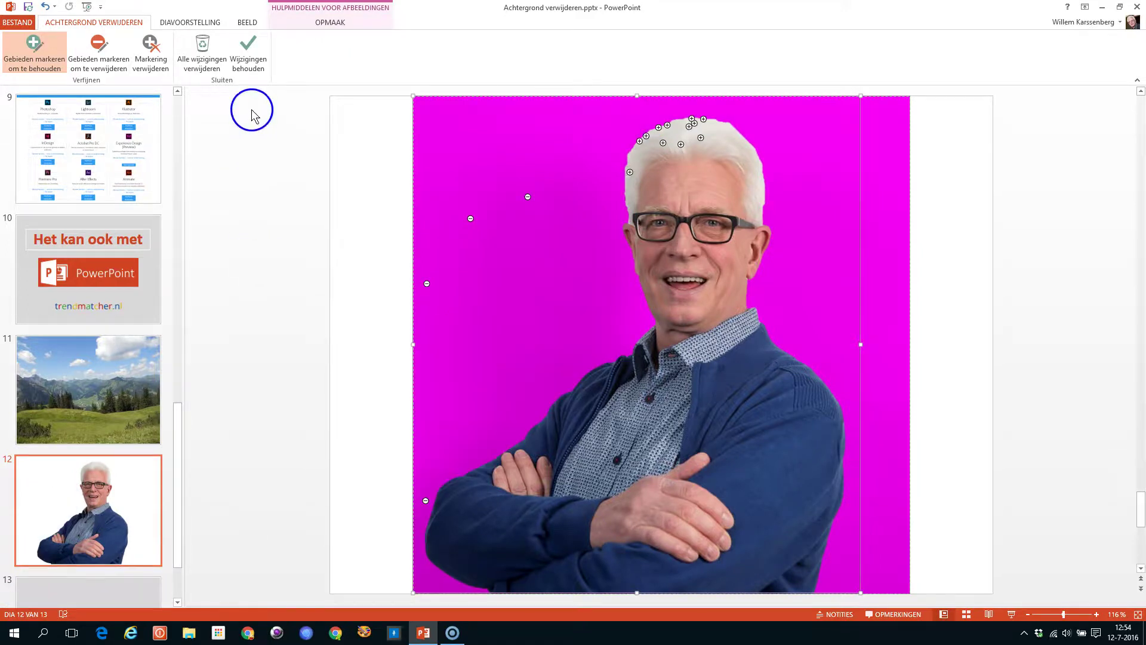
{"action": "left_click", "coordinate": [249, 62]}
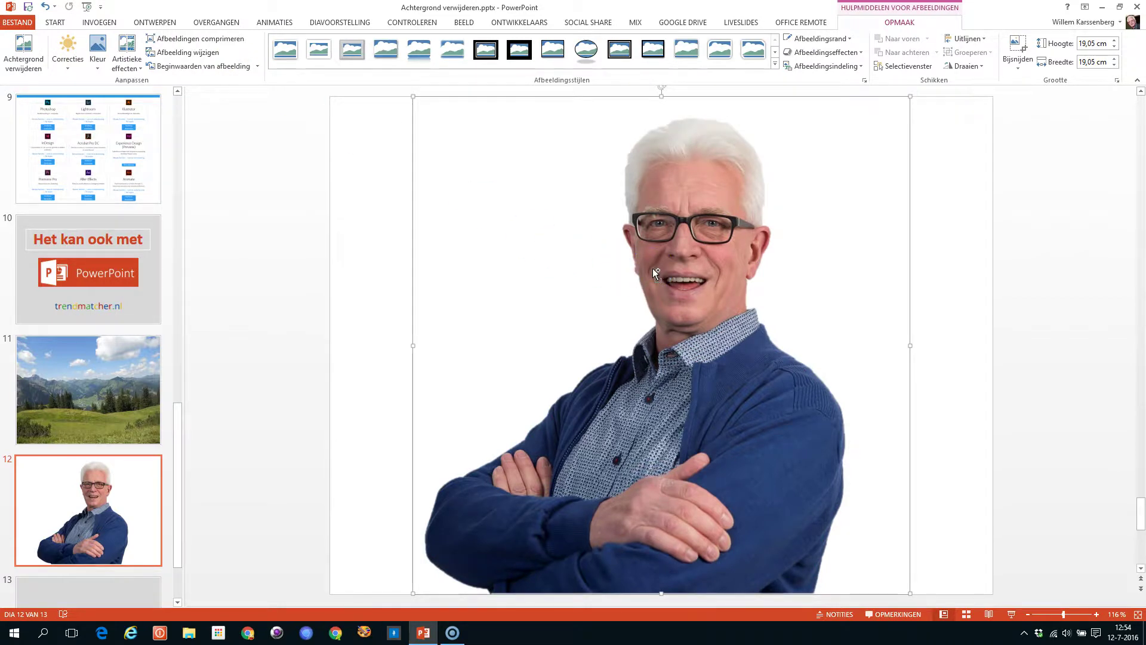
- Paste the cut-out portrait onto slide 11's mountain landscape and move it to the right
{"action": "left_click", "coordinate": [129, 358]}
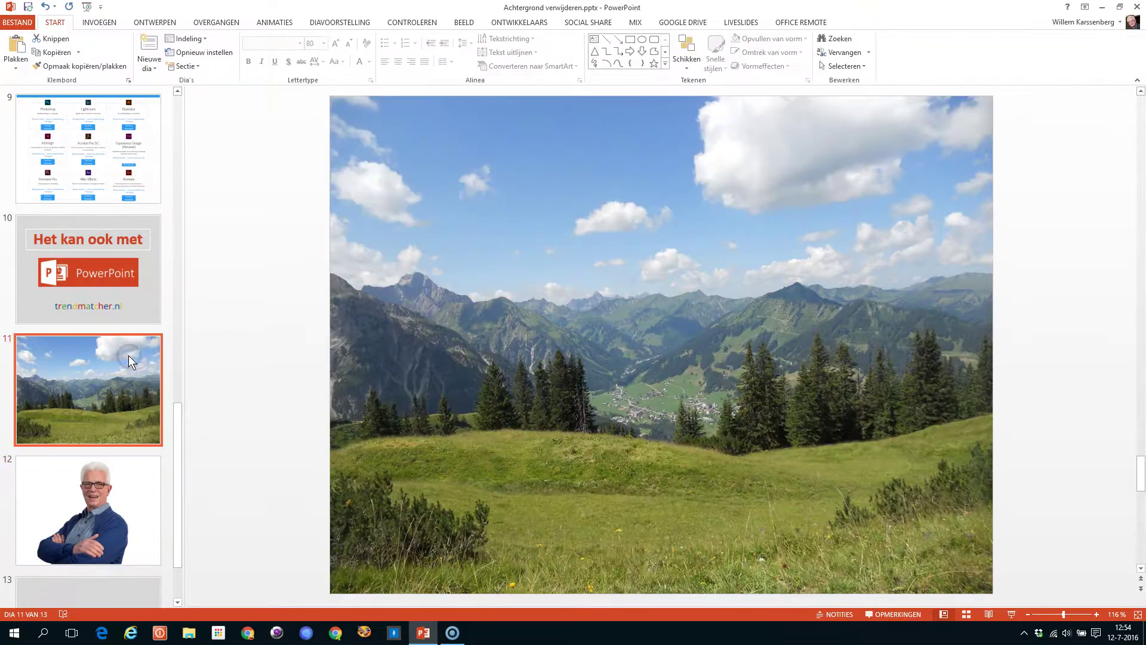
{"action": "left_click", "coordinate": [394, 365]}
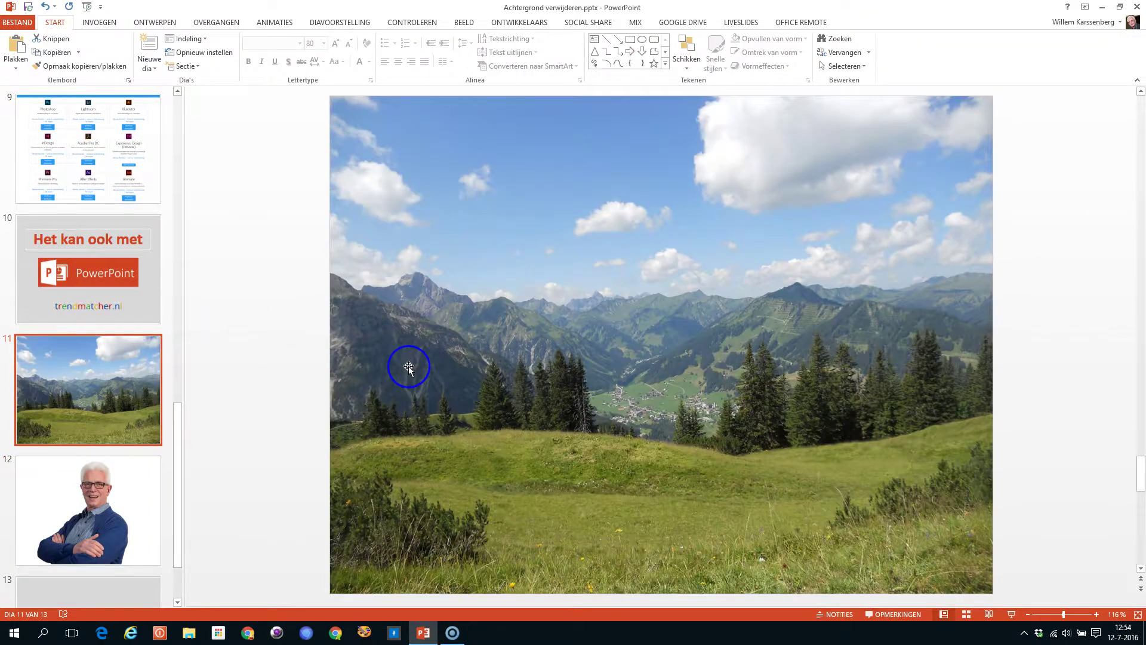
{"action": "left_click", "coordinate": [313, 371]}
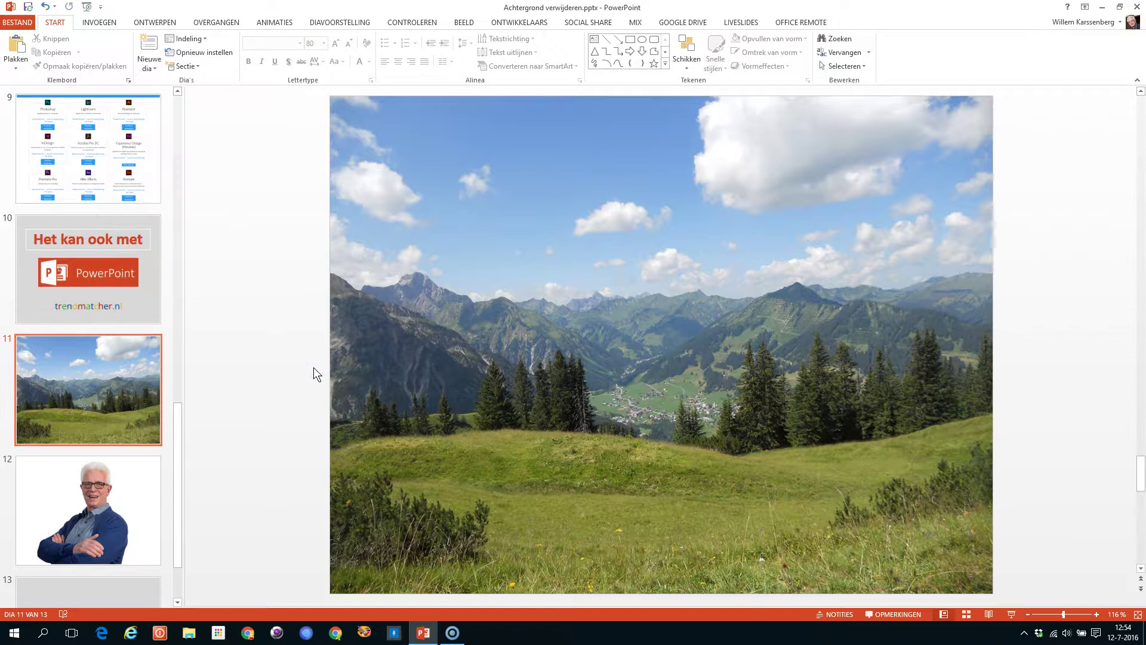
{"action": "key", "text": "ctrl+v"}
{"action": "left_click", "coordinate": [320, 358]}
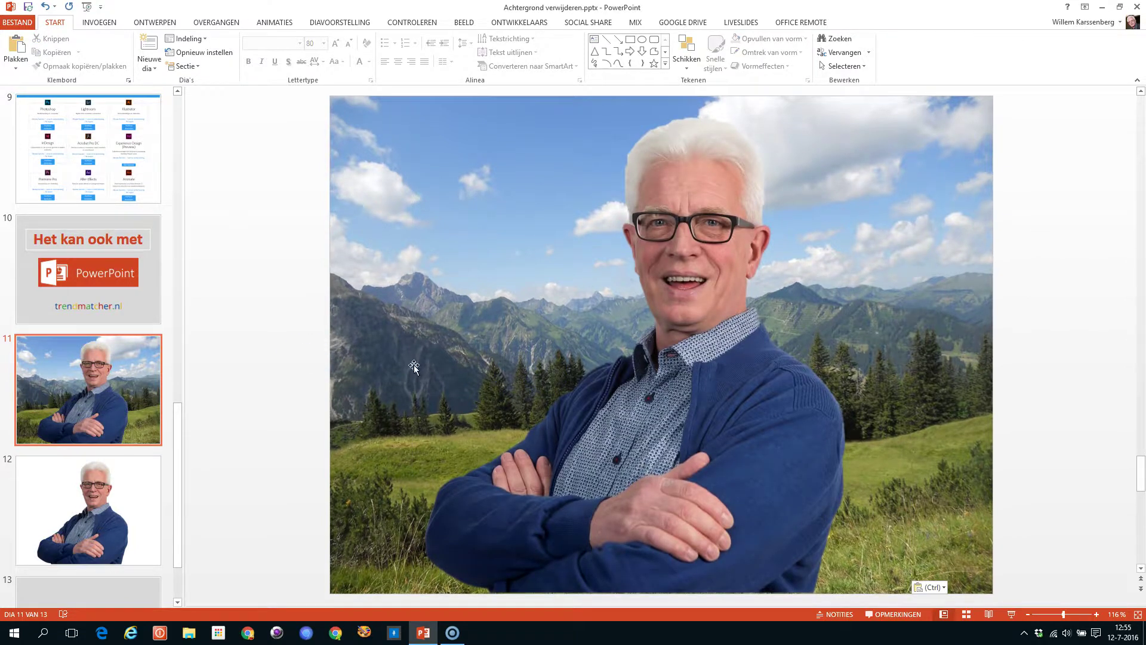
{"action": "left_click_drag", "start_coordinate": [632, 391], "coordinate": [765, 400]}
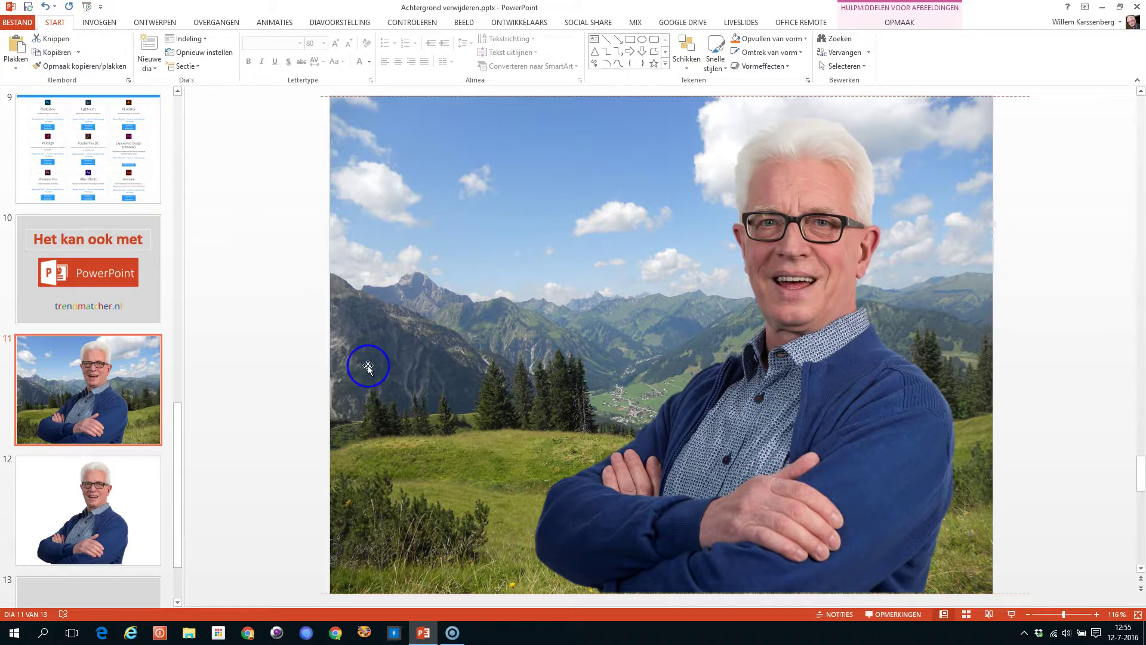
{"action": "left_click", "coordinate": [256, 368]}
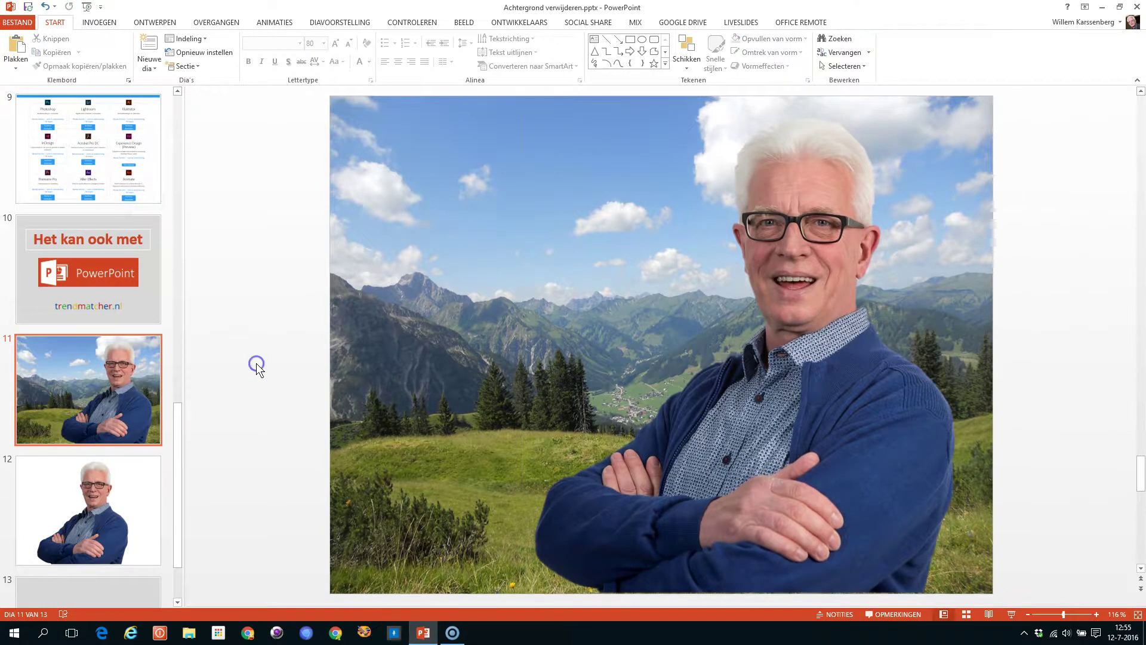
{"action": "left_click", "coordinate": [41, 266]}
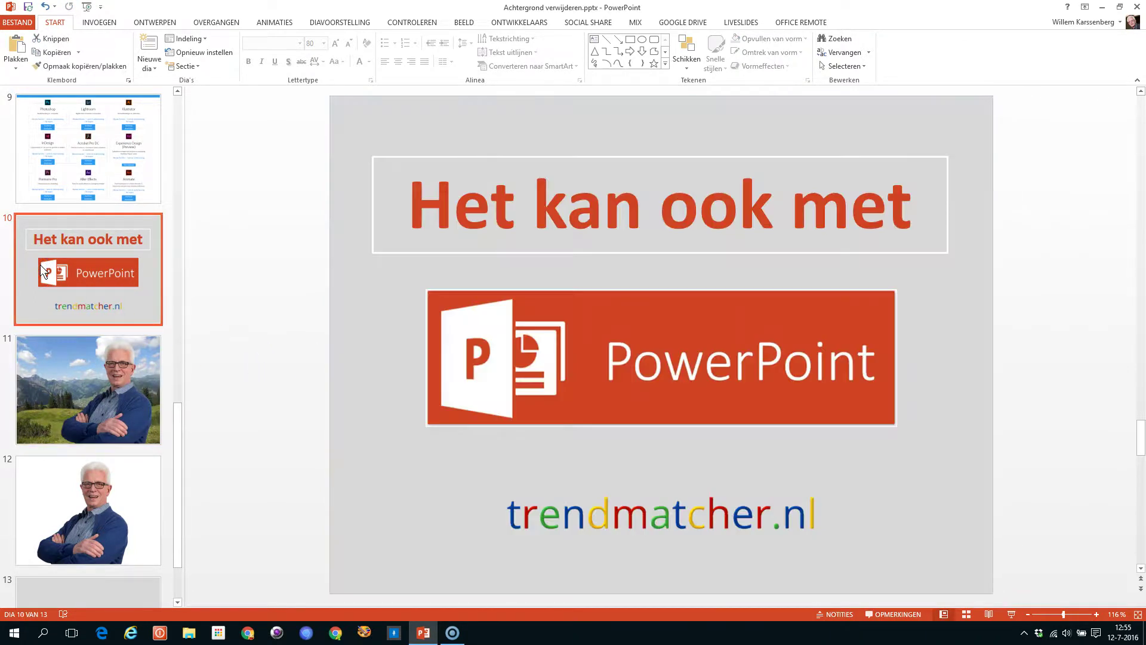
{"action": "left_click", "coordinate": [69, 373]}
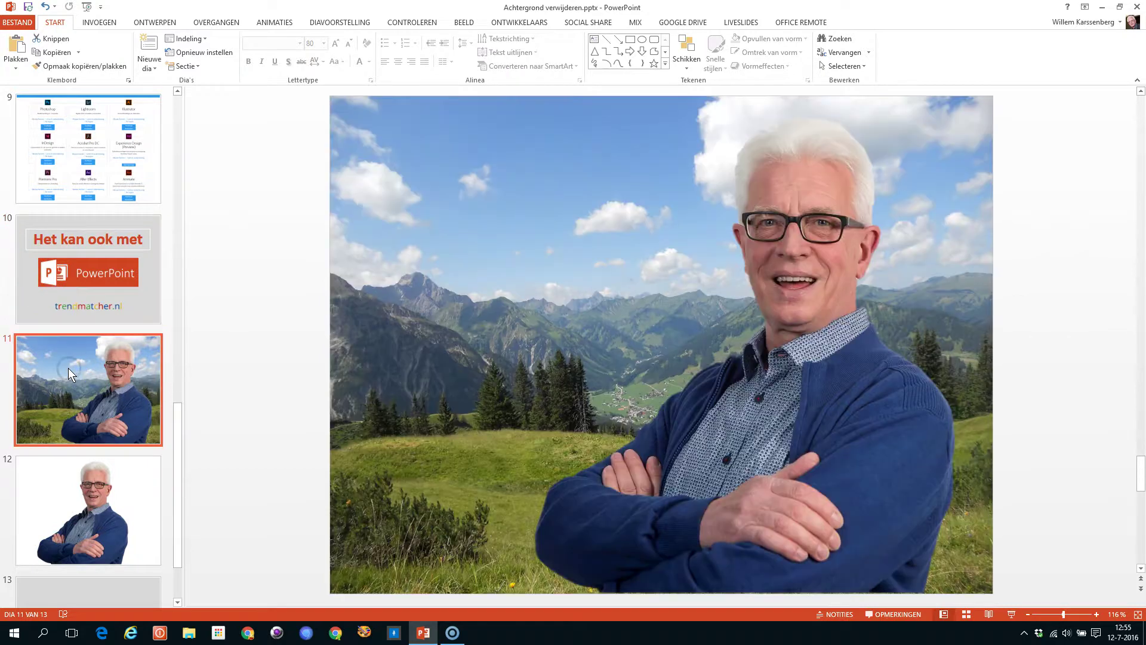
{"action": "left_click", "coordinate": [73, 368]}
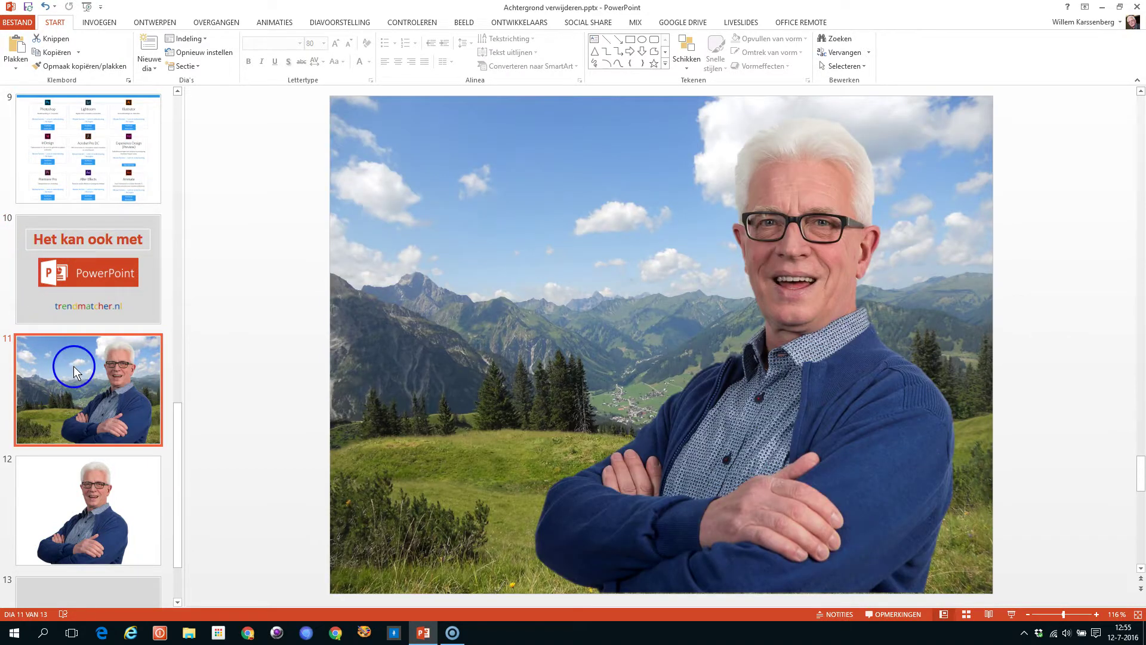